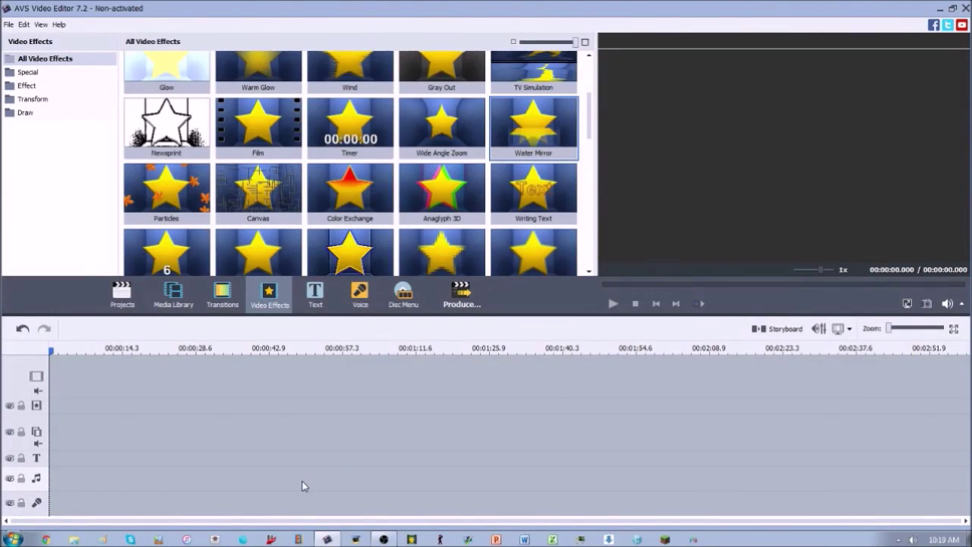
Step: Play the Water Mirror effect sample, then show the Media Library clips
click(538, 139)
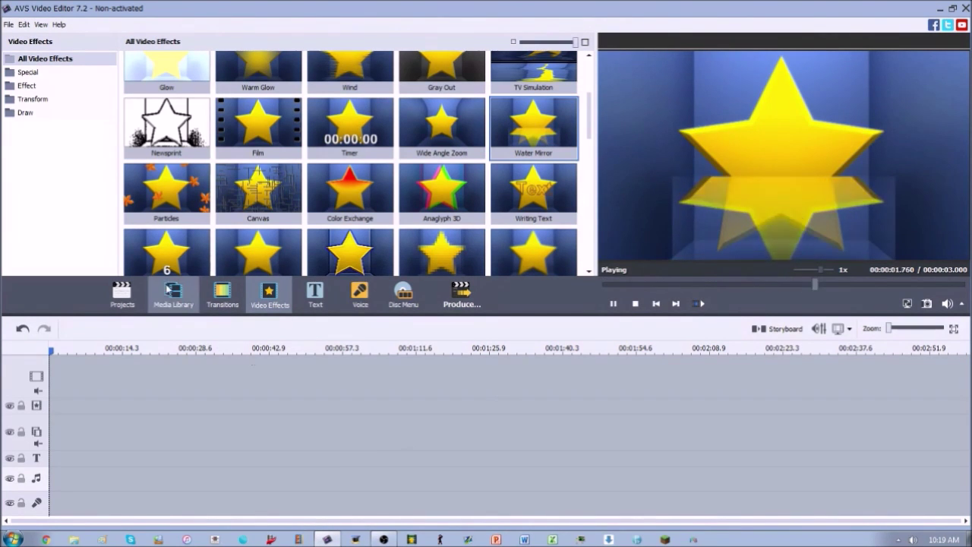
click(173, 293)
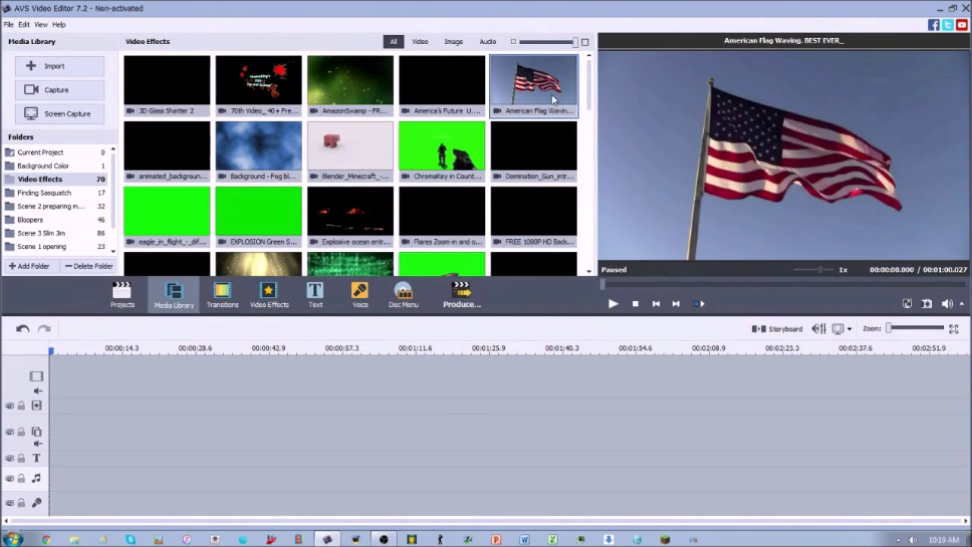
Step: Place the American Flag clip on the video track and drop Water Mirror onto the effect track
drag(554, 95, 388, 389)
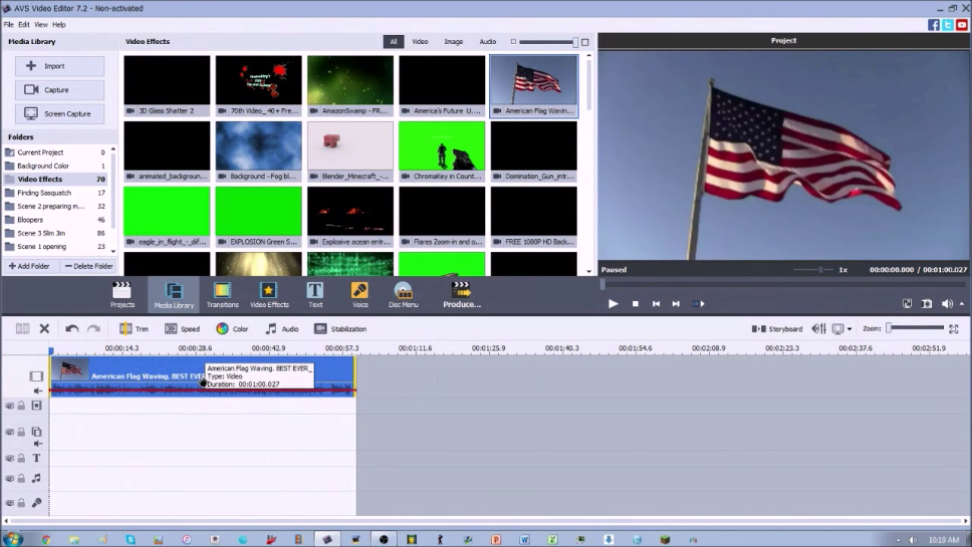
click(269, 295)
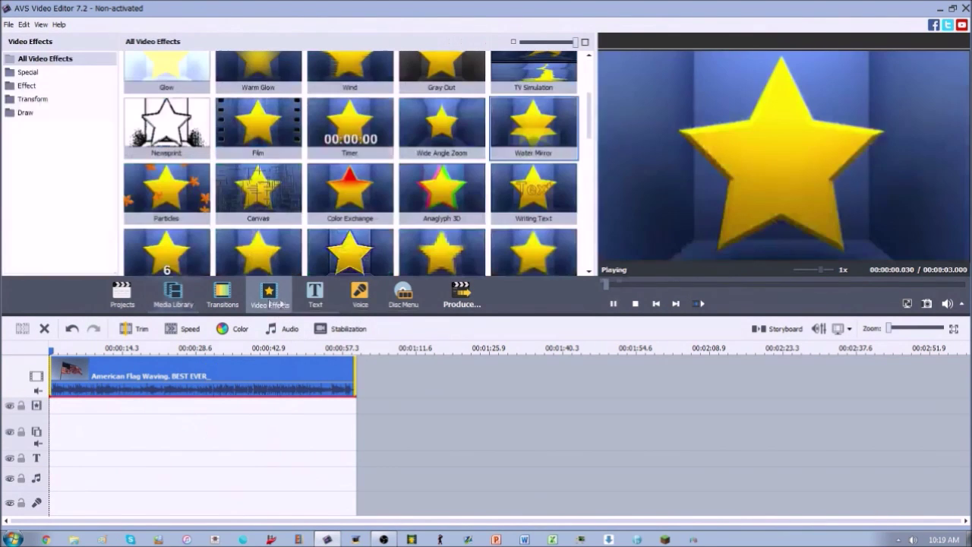
drag(526, 139, 223, 408)
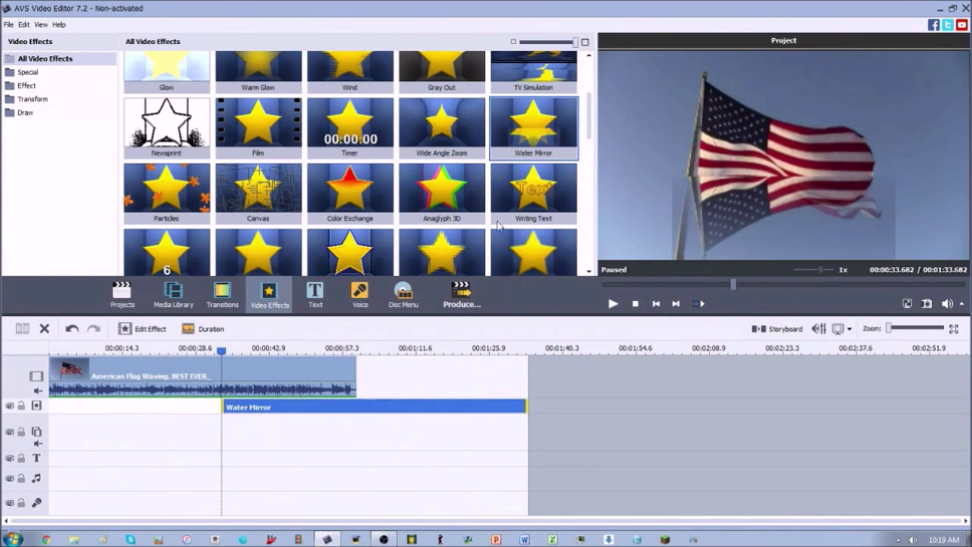
Step: Shorten the Water Mirror effect's duration on the timeline and open its settings
drag(221, 350, 235, 350)
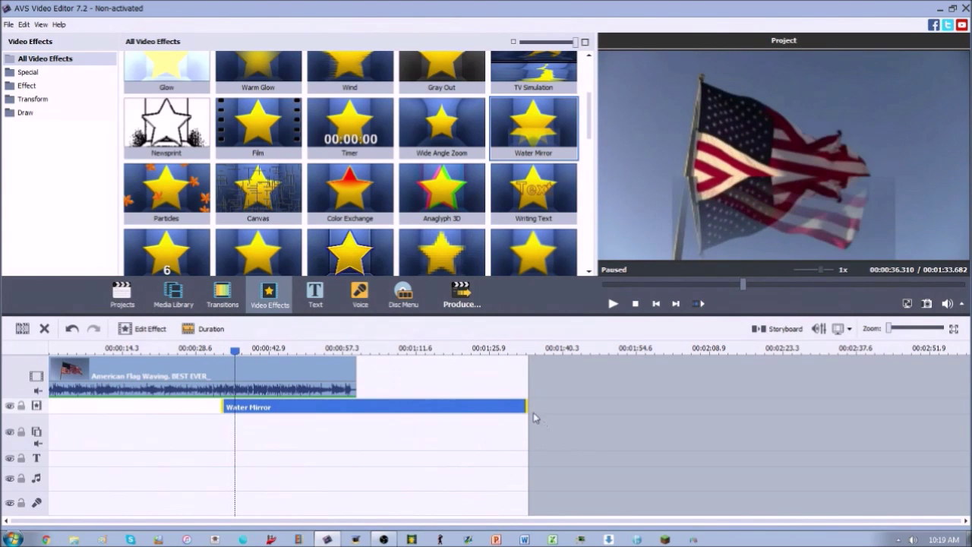
drag(527, 408, 240, 393)
click(141, 328)
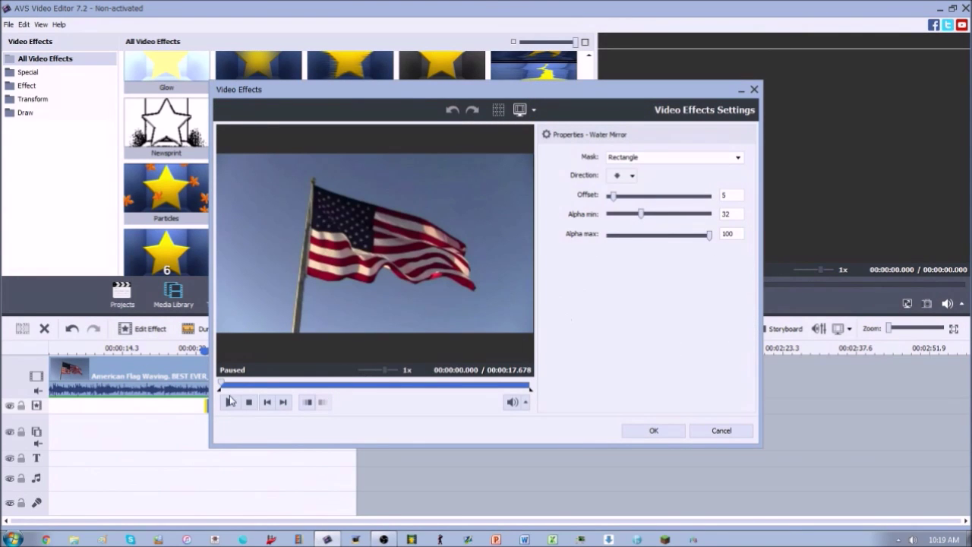
Step: Preview the effect, keep the Rectangle mask, set Offset to 6 and drag the mask down over the flag
click(231, 401)
click(230, 401)
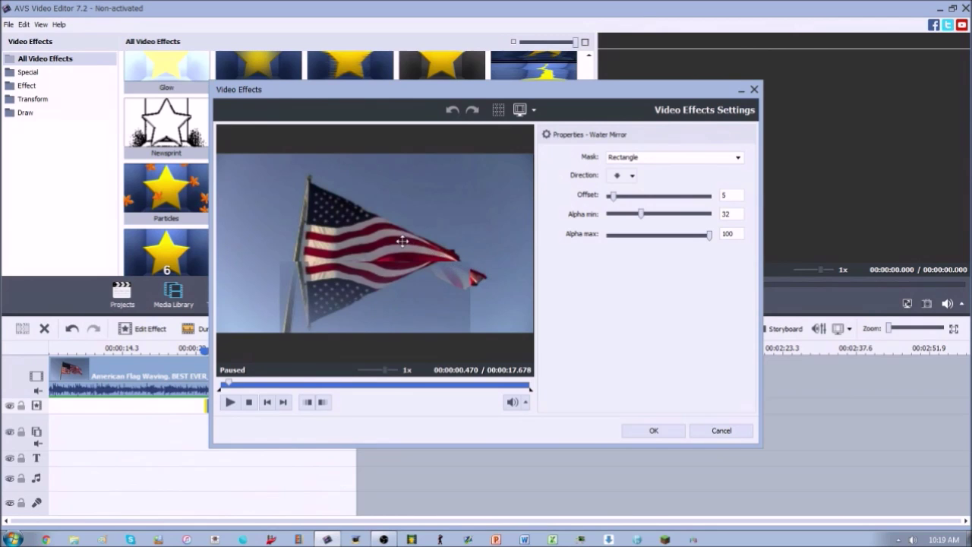
click(642, 156)
click(638, 172)
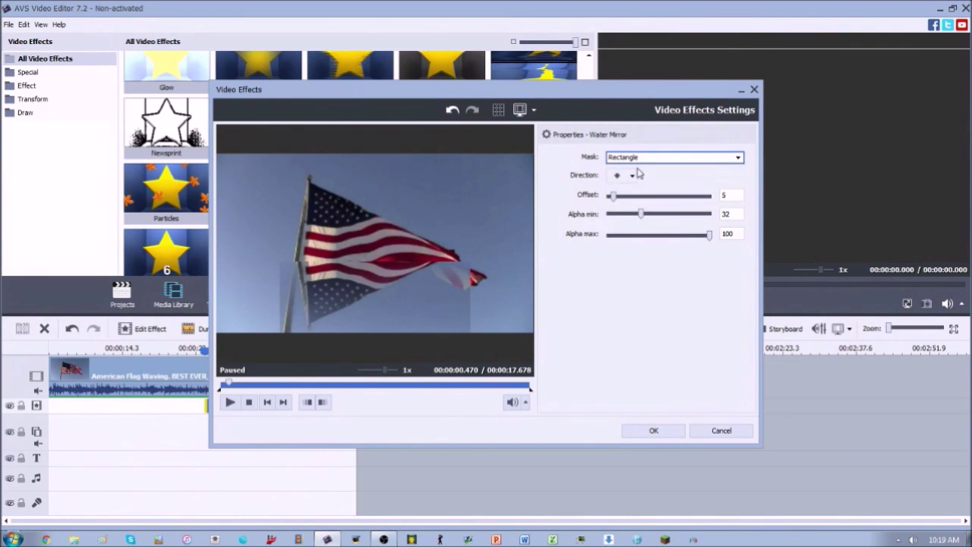
drag(614, 196, 614, 196)
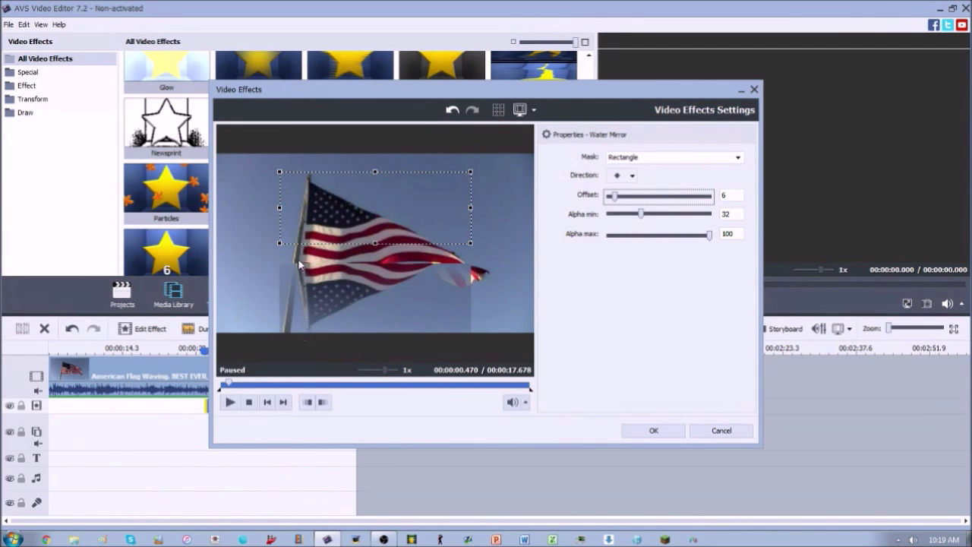
drag(375, 218, 371, 261)
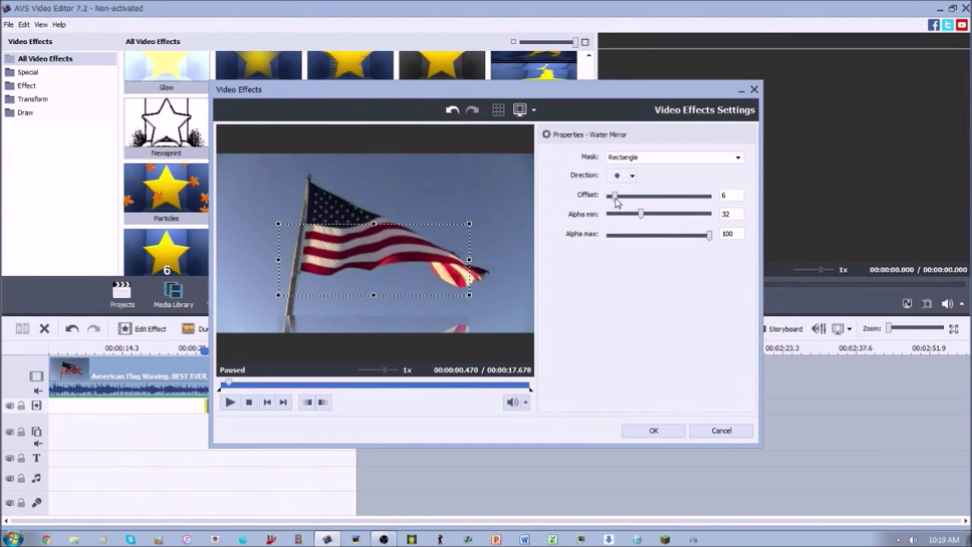
Step: Reset Offset to 0 and resize the mask's left, right and bottom edges to enclose the flag
drag(614, 196, 607, 197)
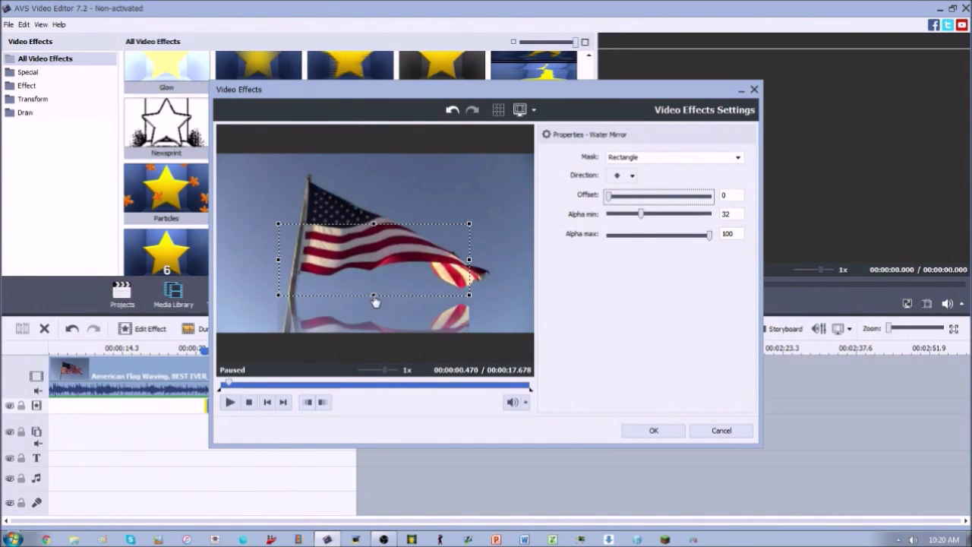
drag(375, 297, 375, 277)
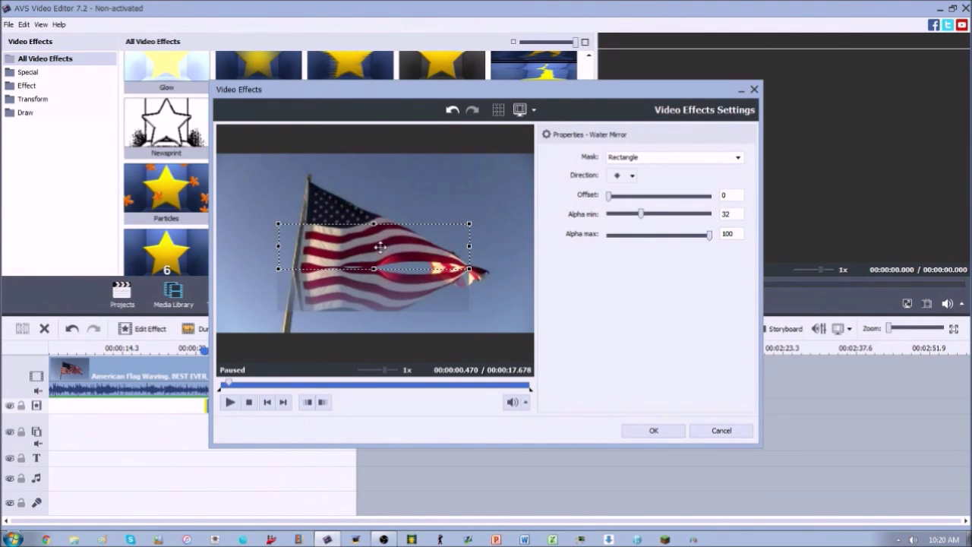
mouse_move(612, 197)
mouse_down()
mouse_move(635, 199)
mouse_move(609, 205)
mouse_up()
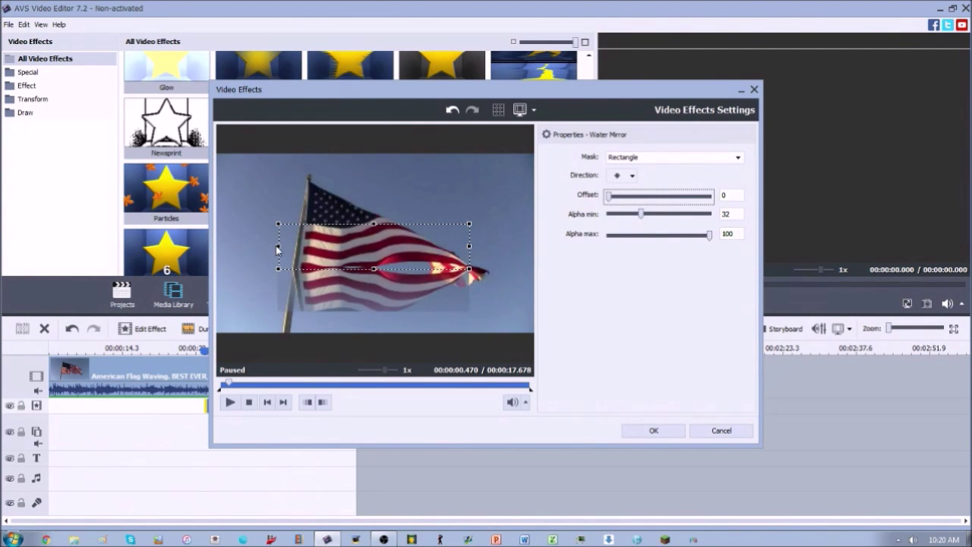
drag(280, 251, 297, 254)
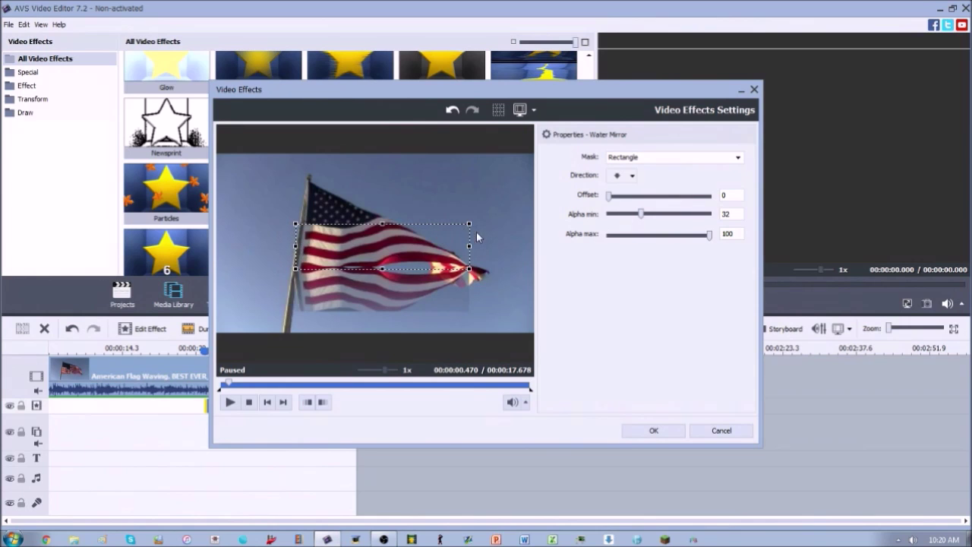
drag(470, 251, 491, 248)
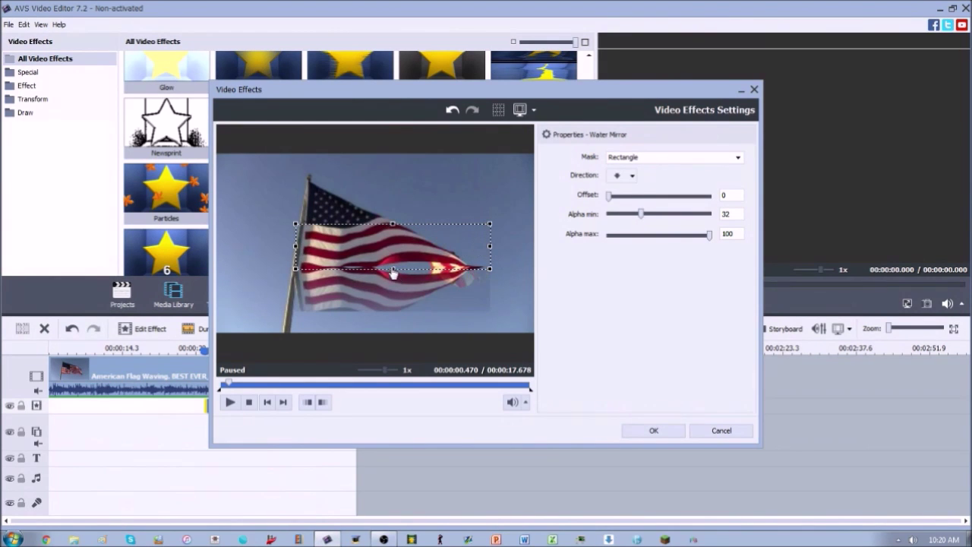
drag(393, 272, 394, 291)
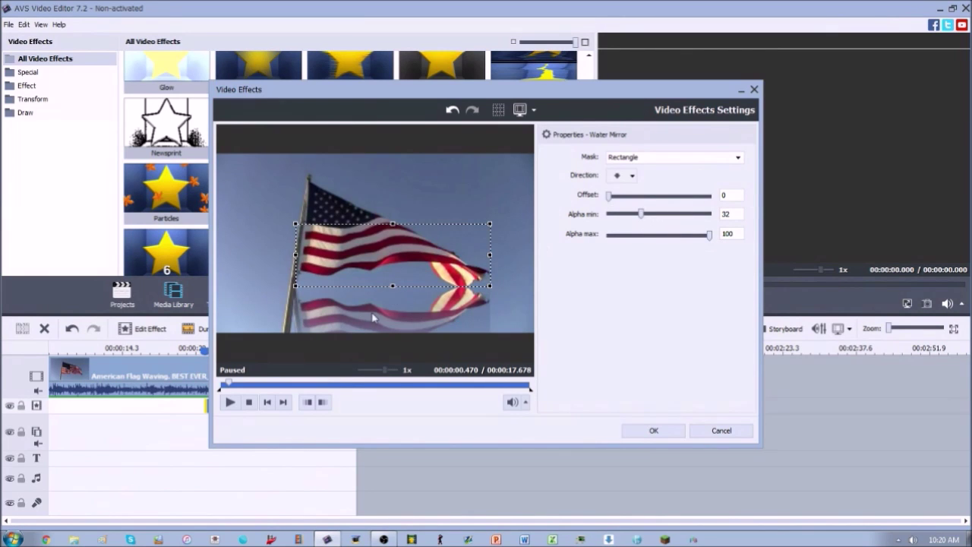
click(230, 402)
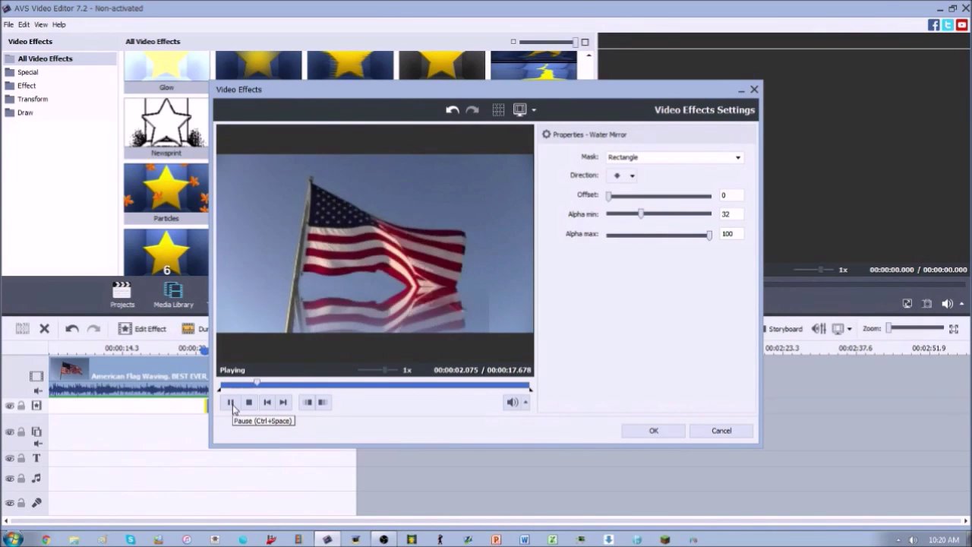
click(231, 403)
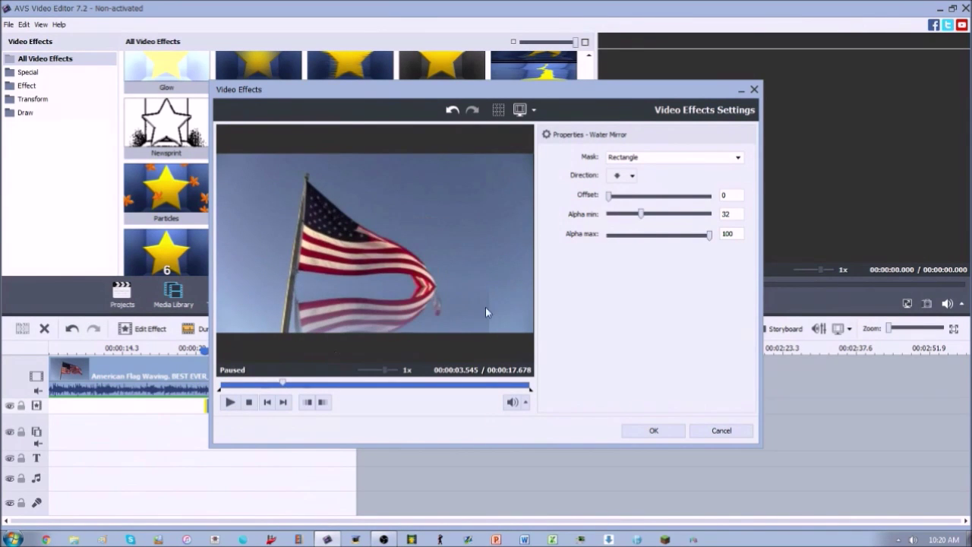
click(234, 384)
click(229, 403)
click(230, 403)
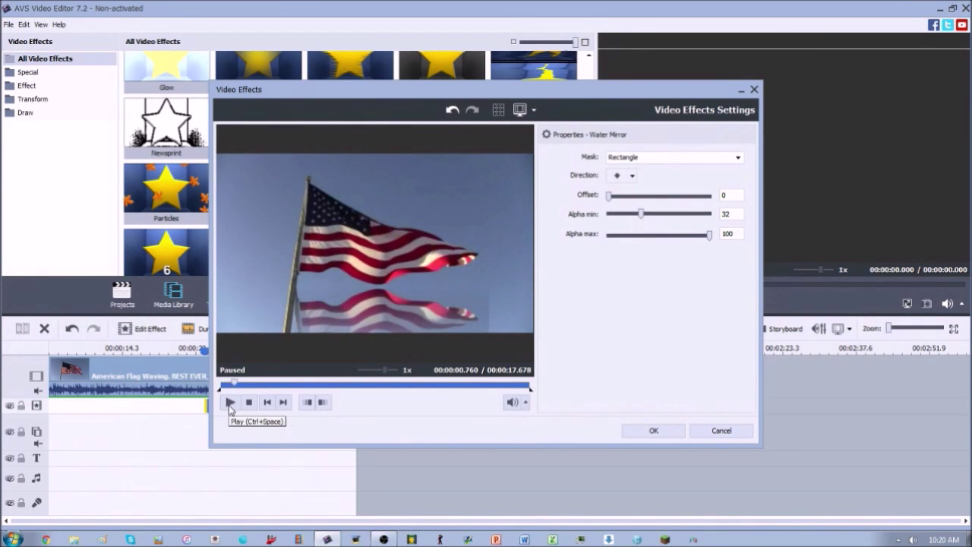
click(278, 384)
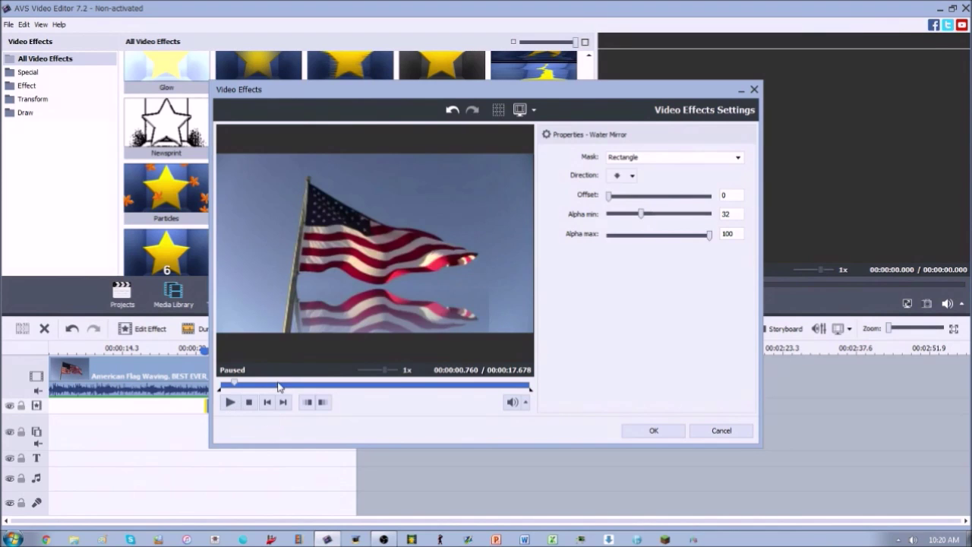
click(629, 175)
Step: Set Direction to up, move the mask upward, and replay the preview to check the reflection
click(630, 190)
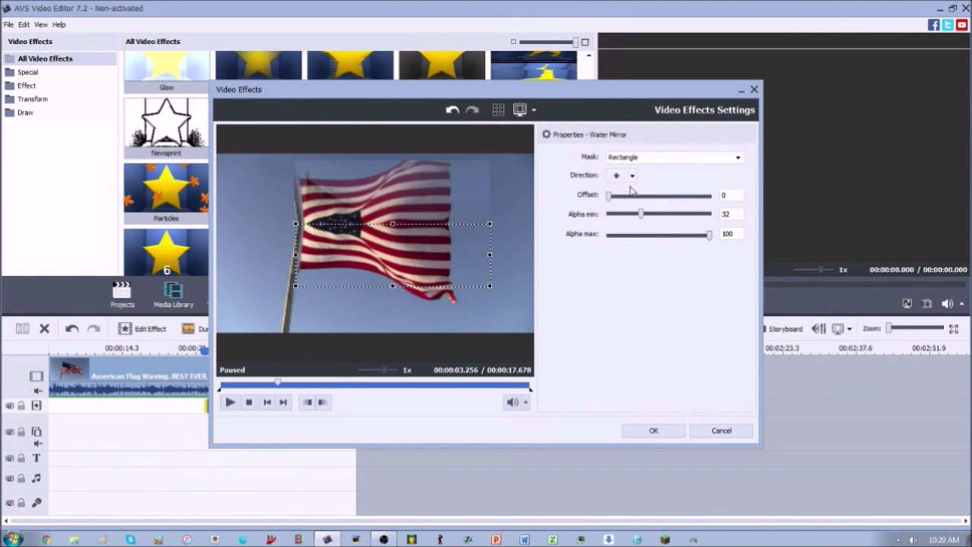
drag(377, 253, 375, 233)
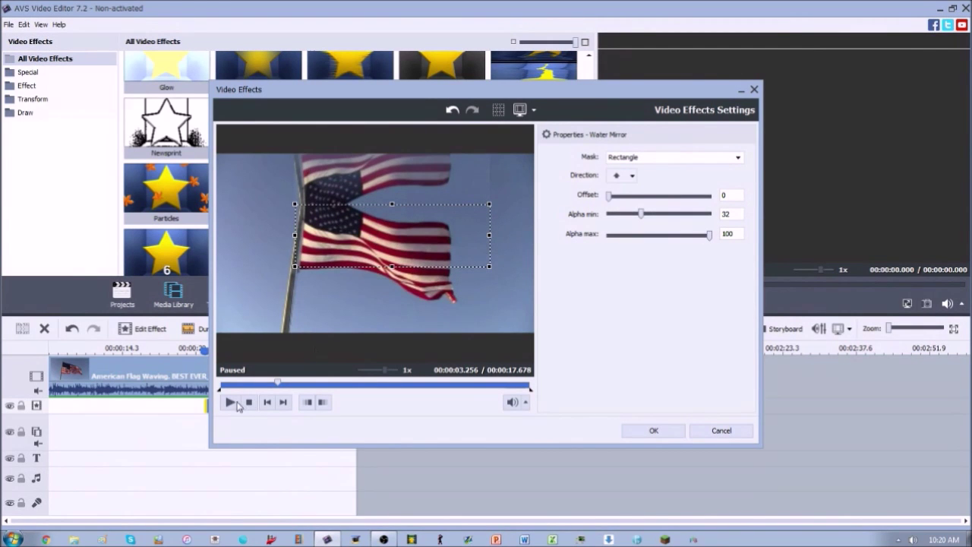
click(235, 386)
click(230, 403)
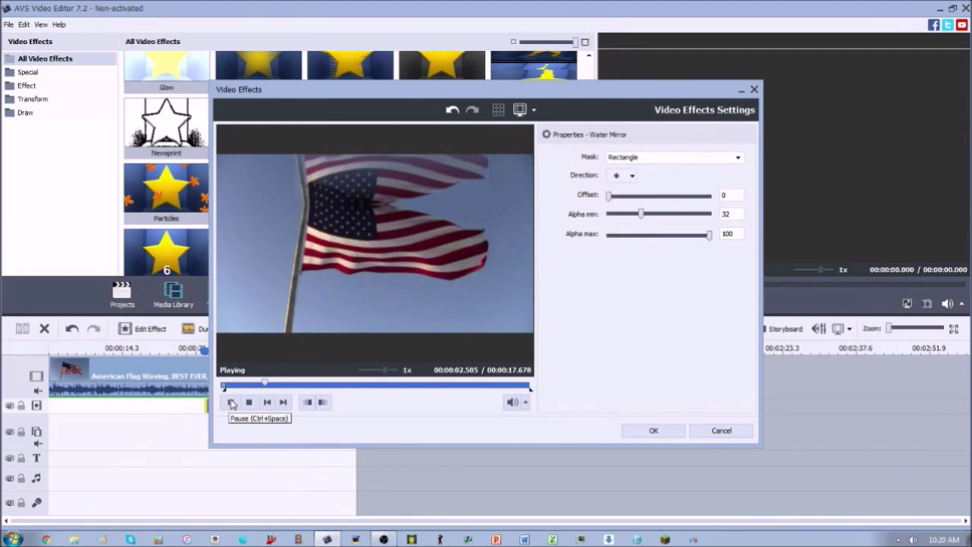
click(230, 403)
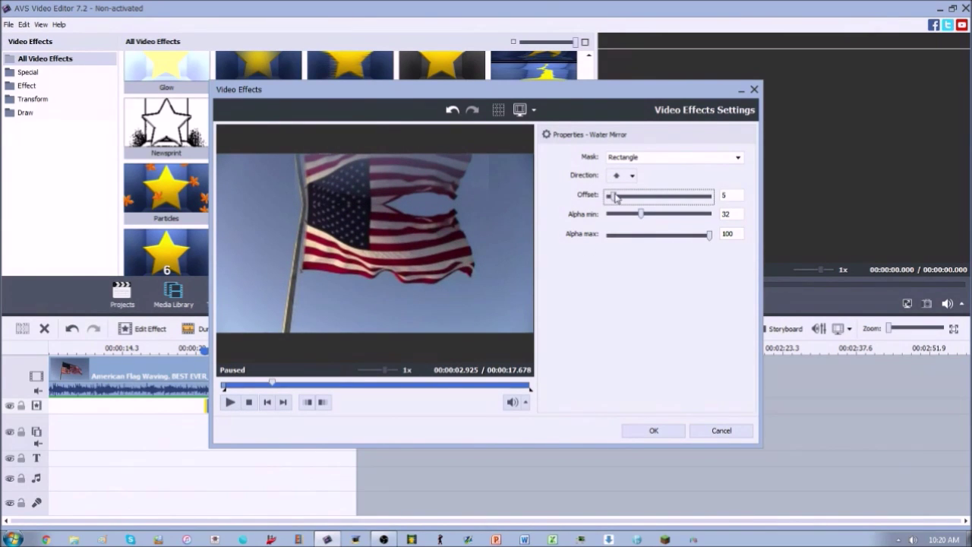
Step: Scrub the preview to about 1.3 seconds and try a reflection offset of 13
drag(271, 381, 245, 383)
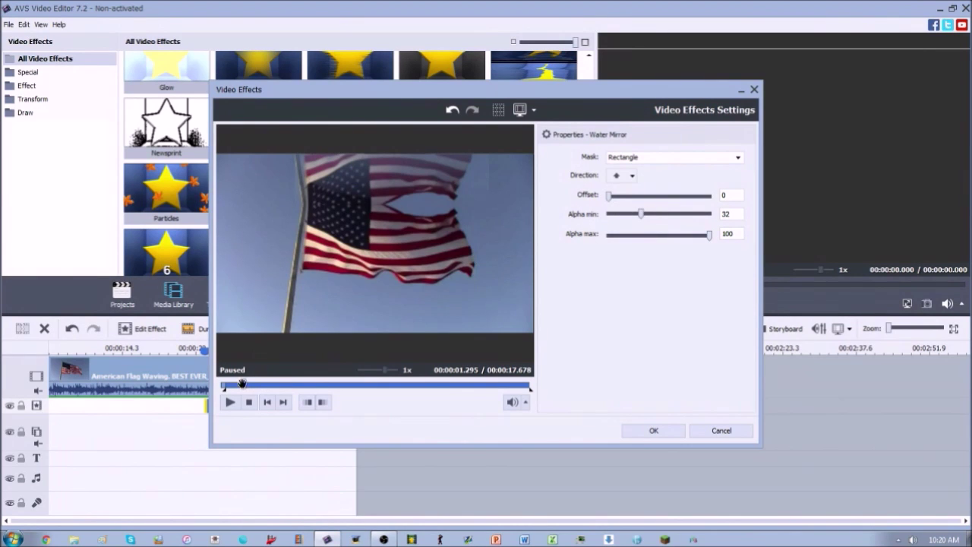
drag(610, 196, 622, 196)
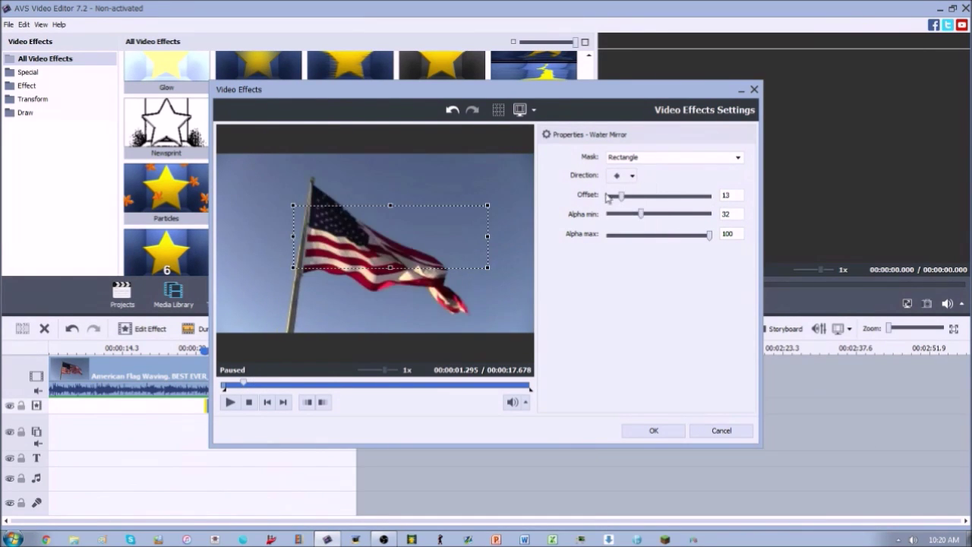
click(626, 175)
click(642, 213)
Step: Reset Offset to 0, mirror to the left, and adjust the mask's left, top and bottom edges
drag(621, 197, 609, 196)
click(632, 176)
click(616, 207)
drag(294, 236, 300, 236)
drag(394, 205, 393, 172)
drag(392, 262, 405, 314)
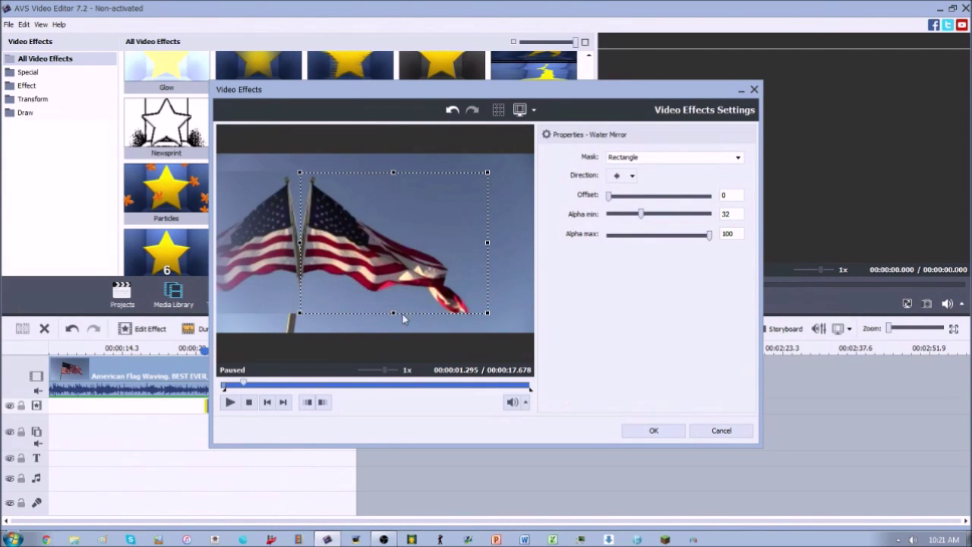
Step: Preview, set the mirror direction to down, and raise the mask's bottom edge to the flag's middle
click(230, 402)
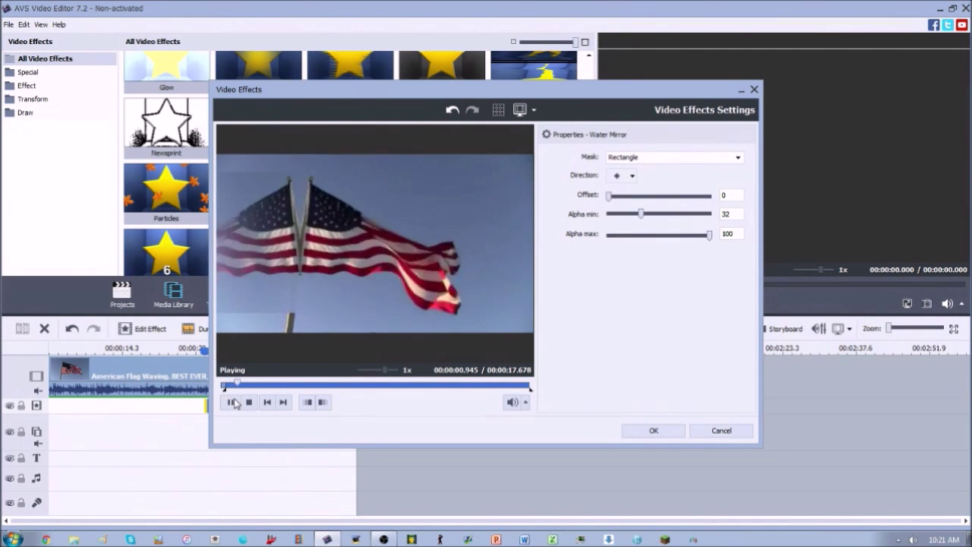
click(232, 402)
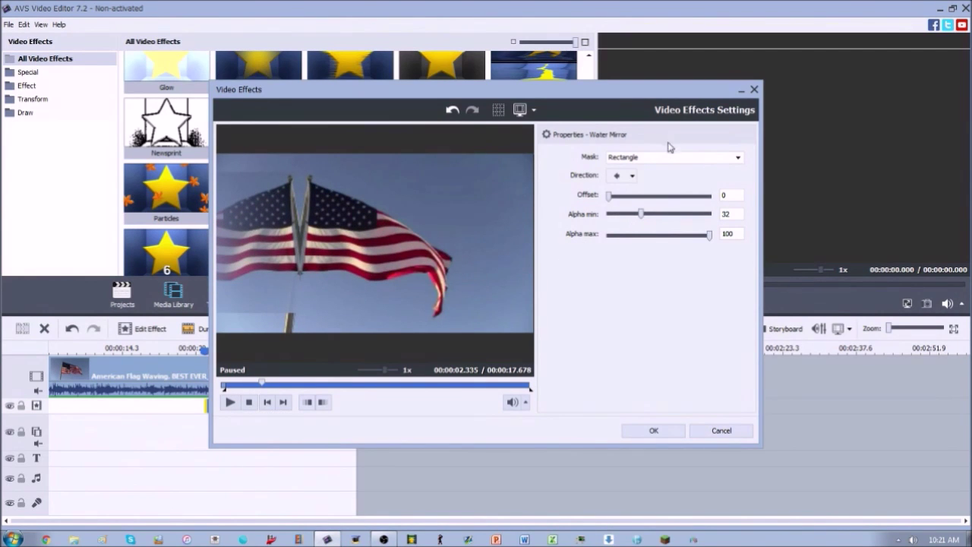
click(632, 175)
click(635, 227)
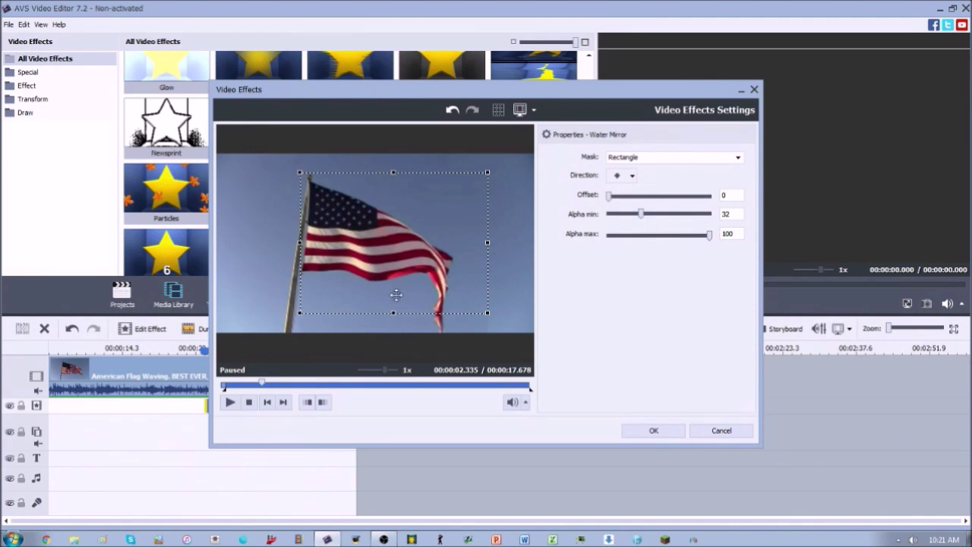
drag(394, 313, 393, 259)
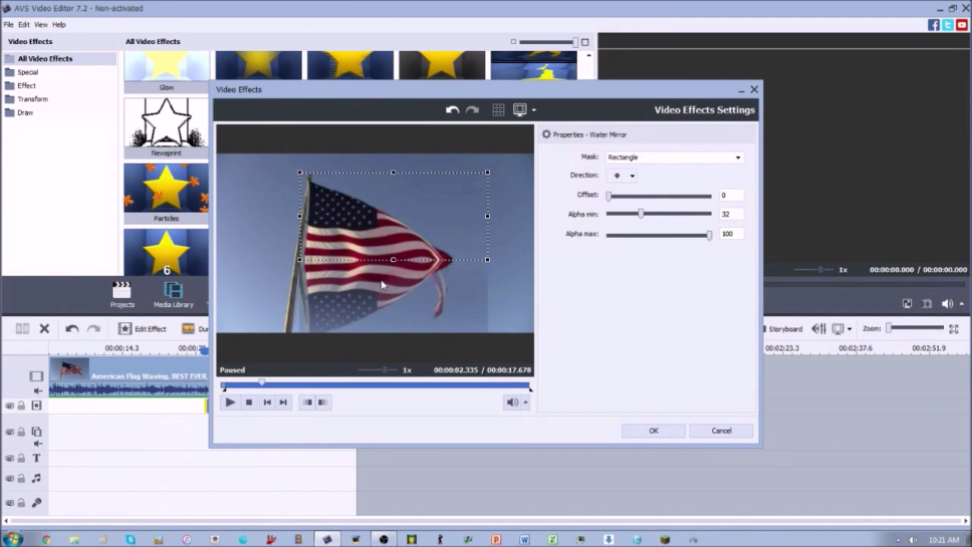
drag(262, 384, 254, 385)
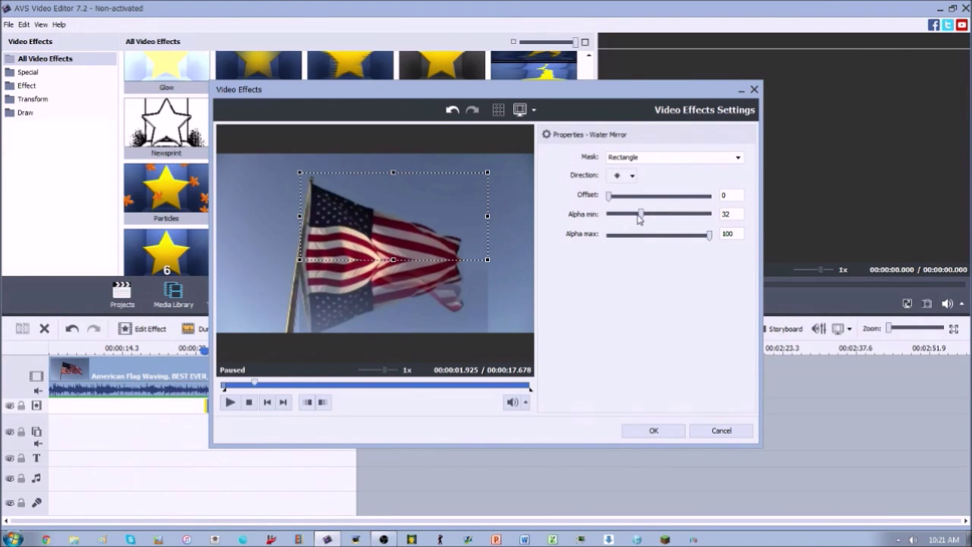
Step: Try Alpha min and Alpha max values, leaving them at 53 and 100, then lower the mask slightly and replay
drag(642, 217, 601, 219)
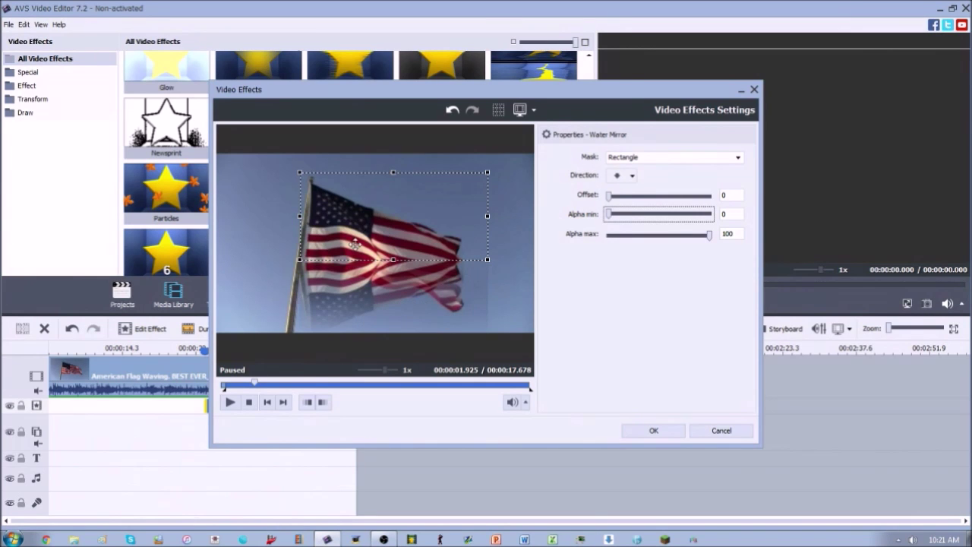
drag(614, 209, 729, 209)
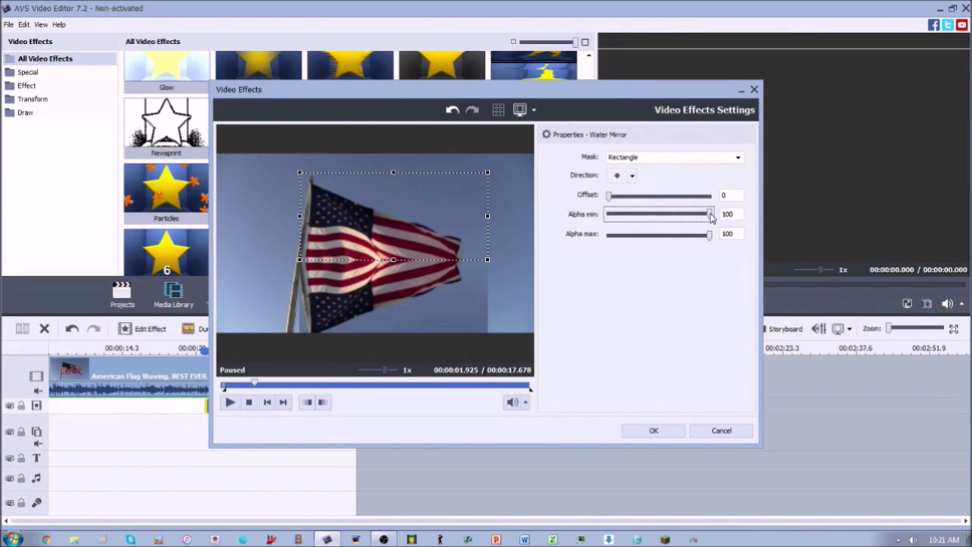
drag(712, 215, 553, 225)
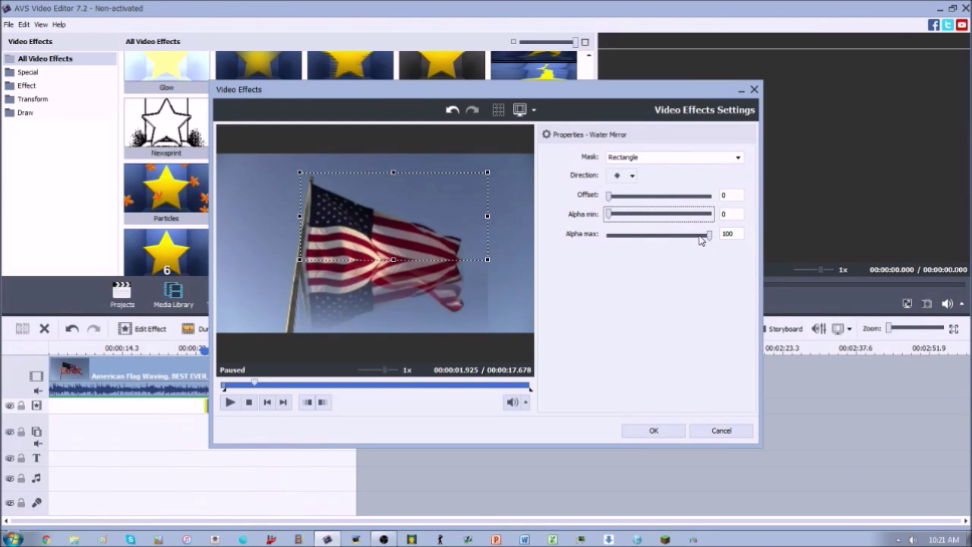
drag(709, 236, 601, 240)
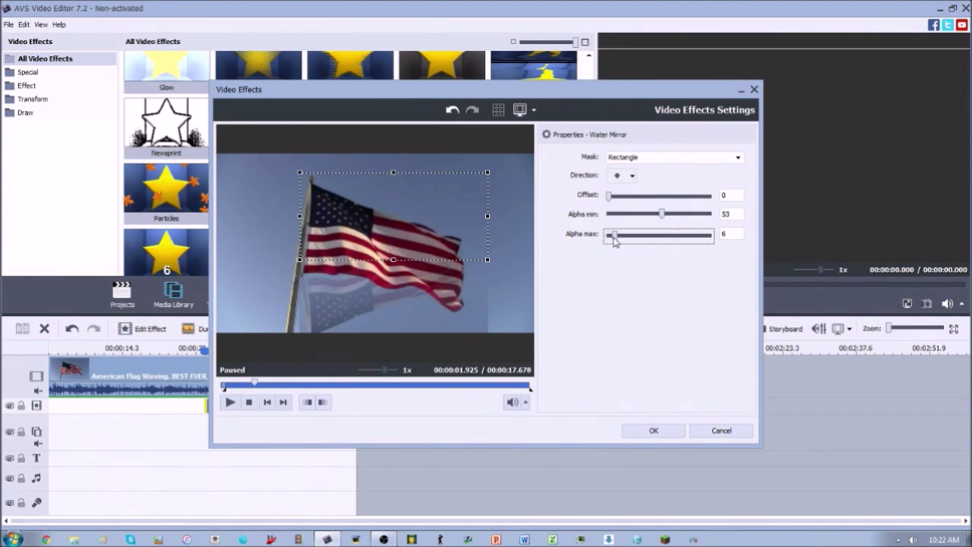
drag(609, 237, 735, 241)
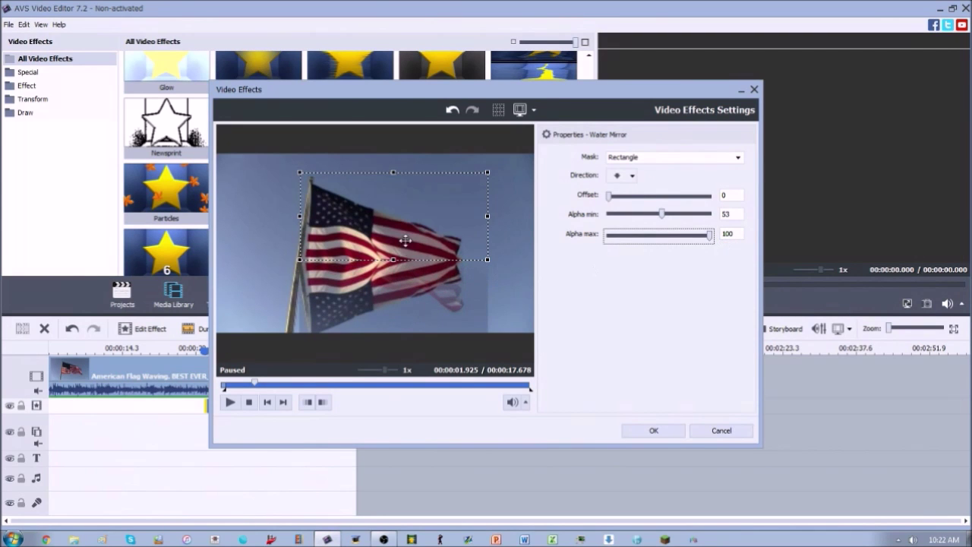
drag(406, 241, 406, 249)
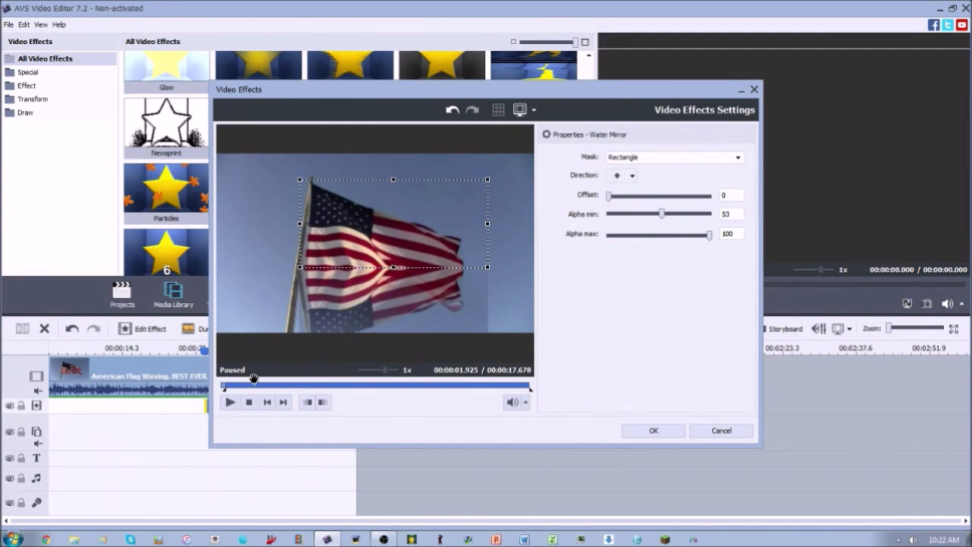
drag(253, 380, 239, 384)
click(231, 402)
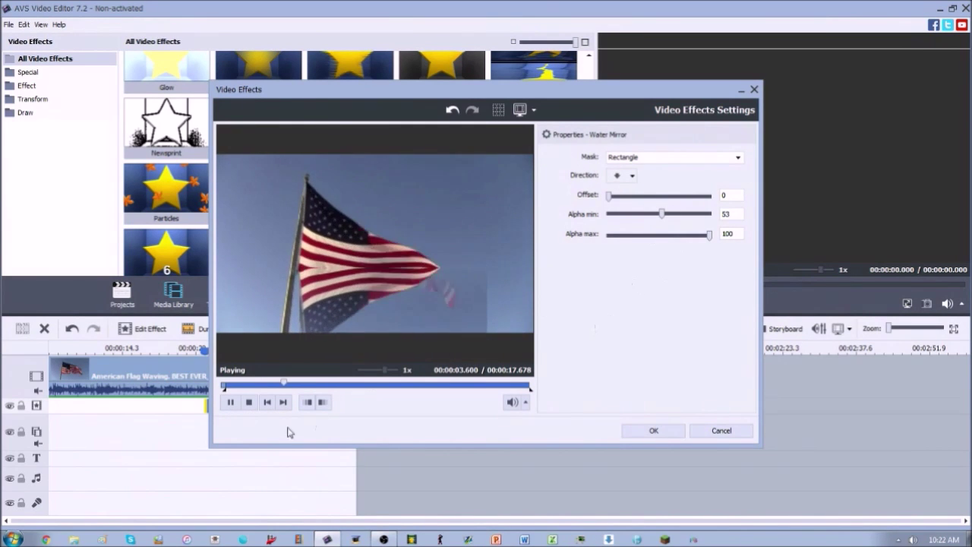
Step: Pause at 4.19 seconds and switch the mask to an ellipse shifted left over the flag
click(230, 402)
click(699, 158)
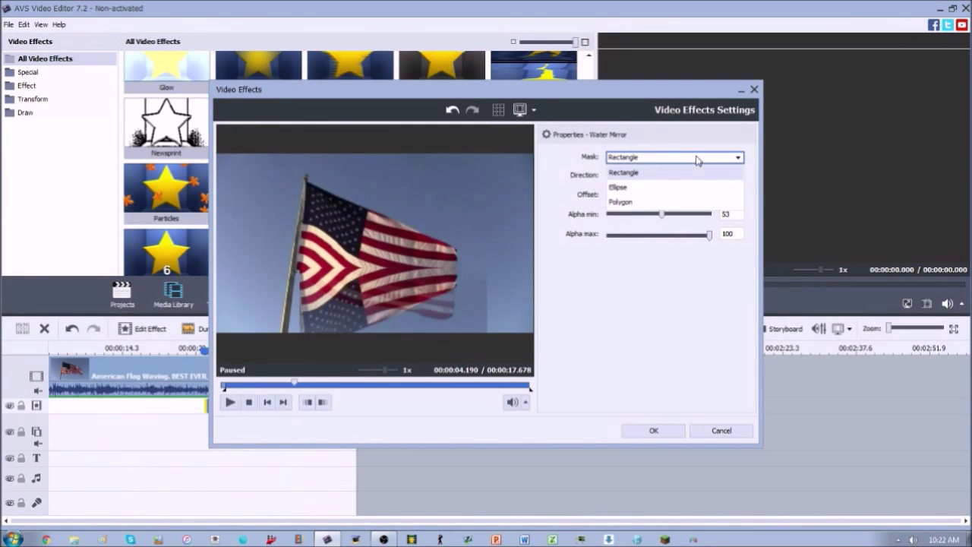
click(666, 188)
drag(377, 223, 354, 225)
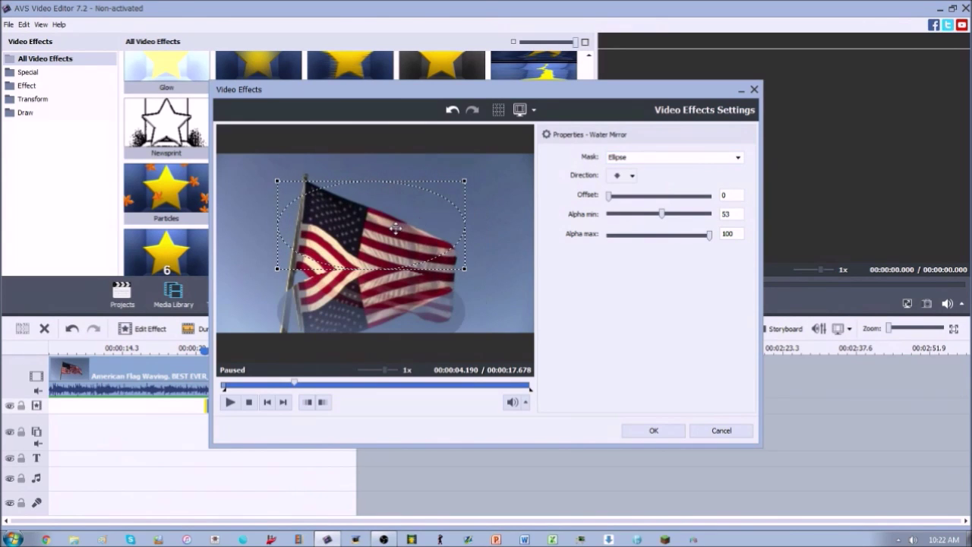
Step: Change the mask to a polygon and reshape its corner and edges with added vertices
click(673, 158)
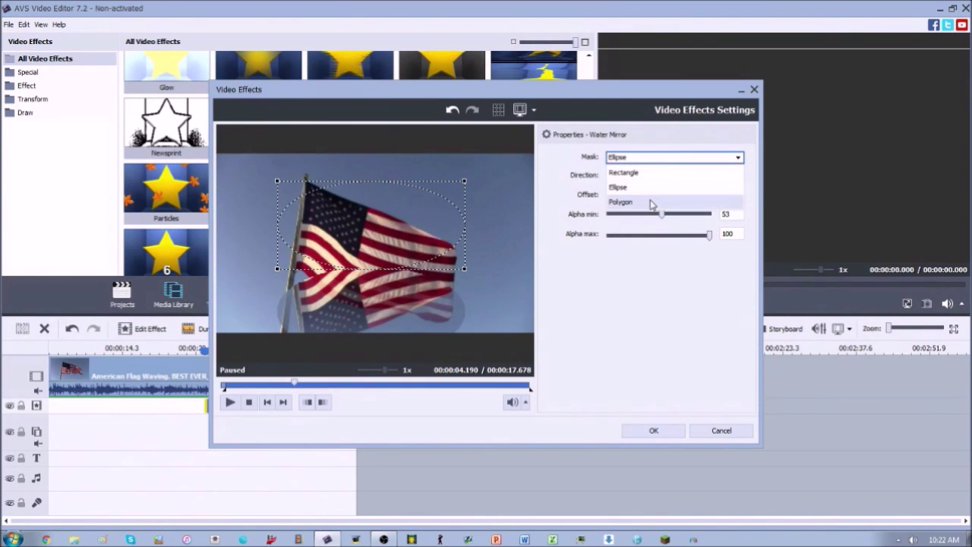
click(652, 204)
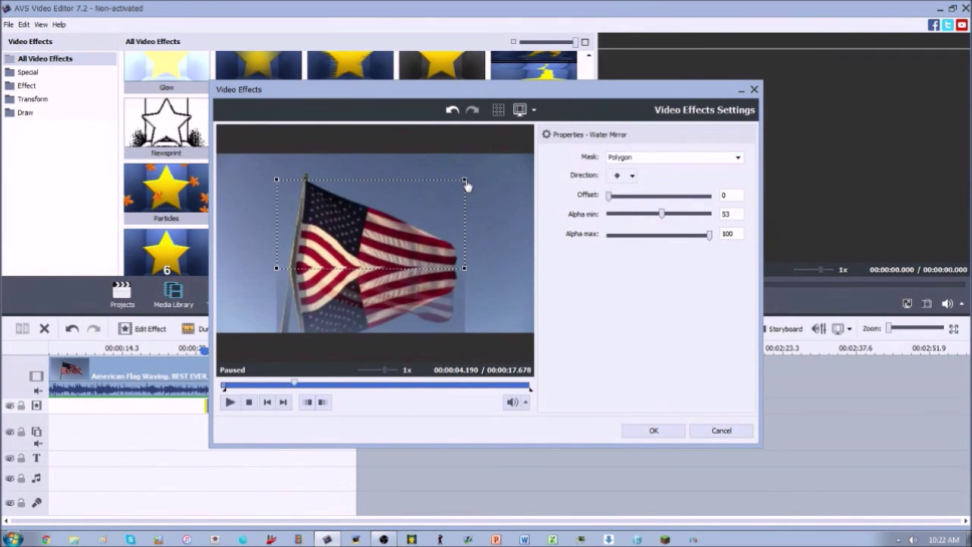
drag(465, 181, 388, 212)
drag(439, 245, 468, 183)
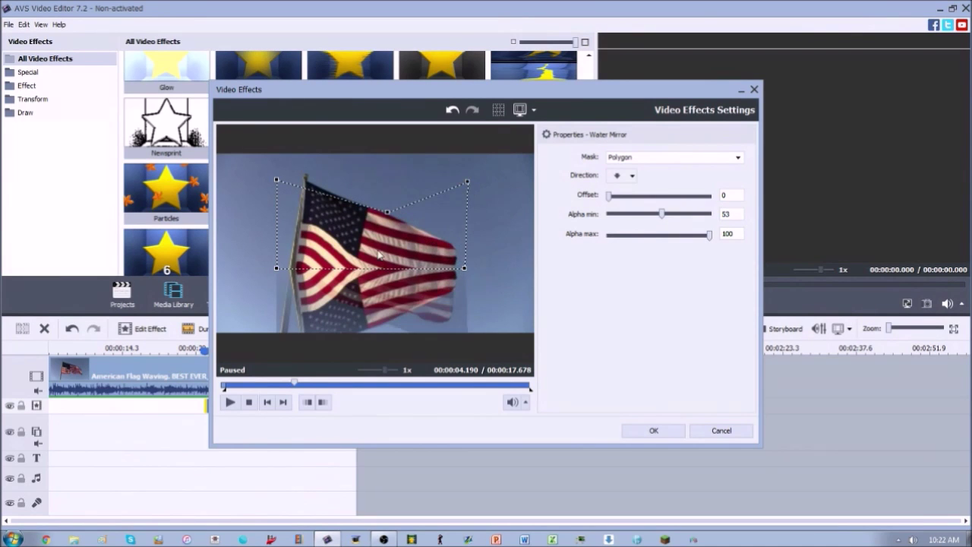
drag(370, 267, 357, 238)
drag(276, 227, 304, 228)
Step: Replay the preview, pause at 2.2 seconds, set start and end range markers, and revert the mask to Rectangle
click(240, 385)
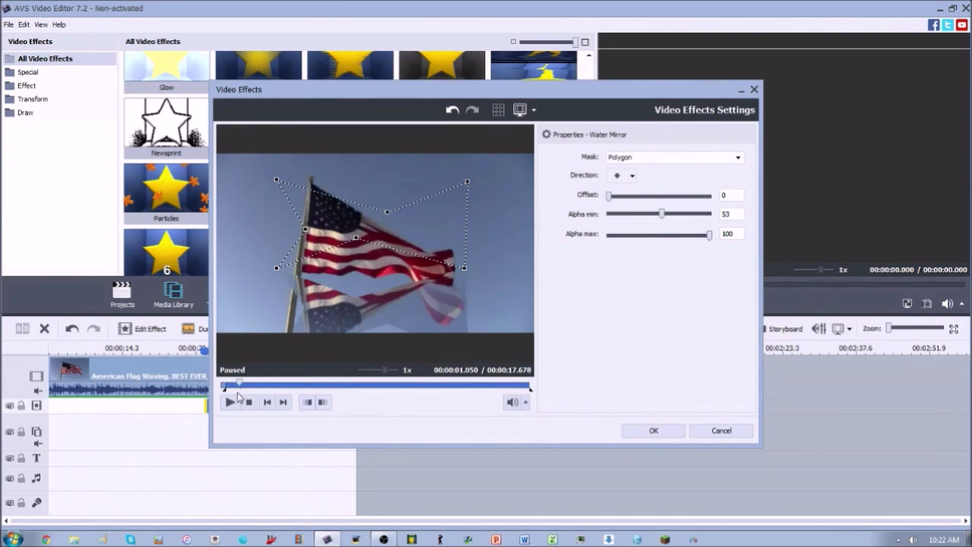
click(229, 402)
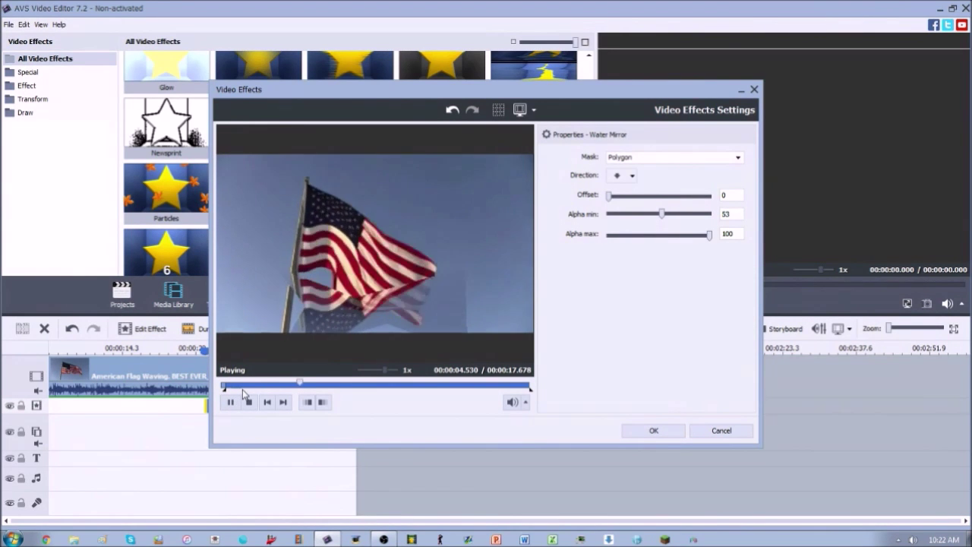
click(243, 387)
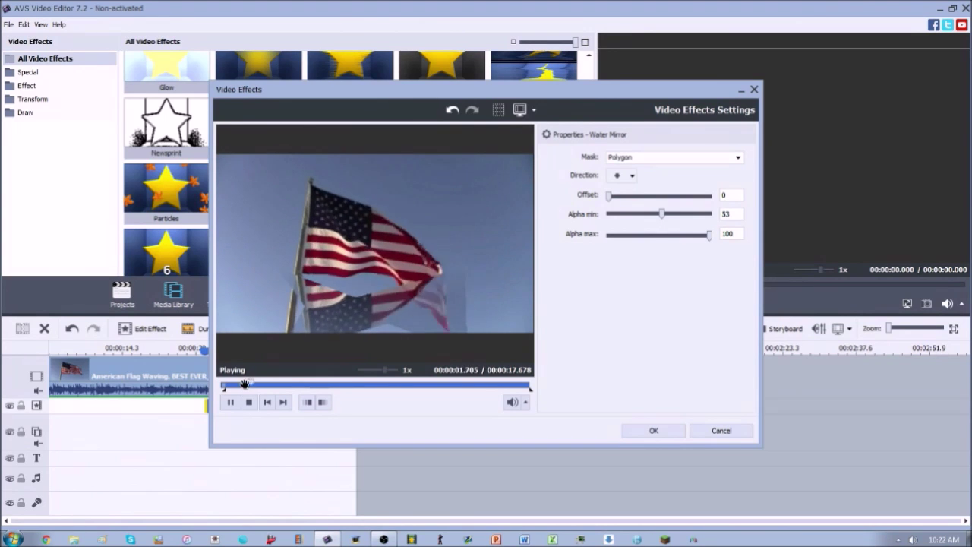
click(231, 402)
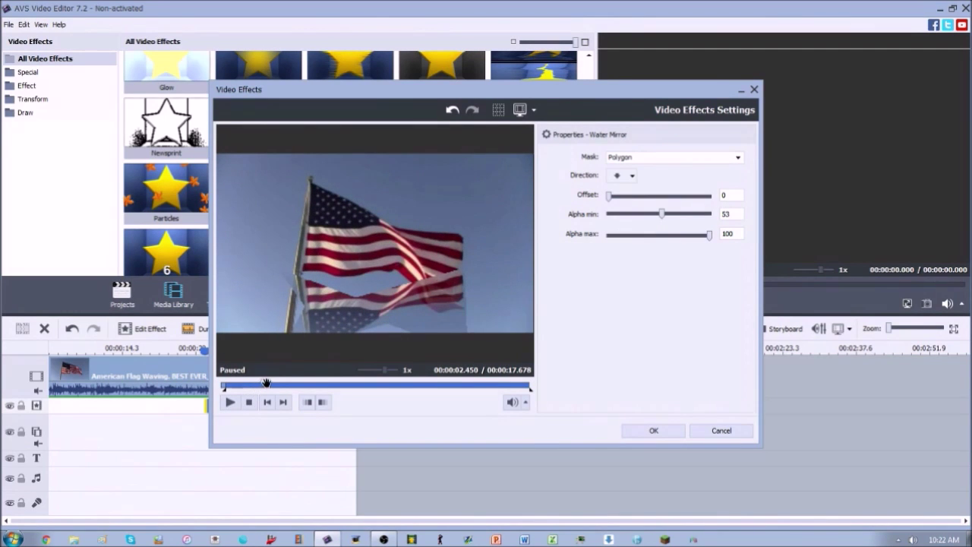
click(309, 405)
click(323, 403)
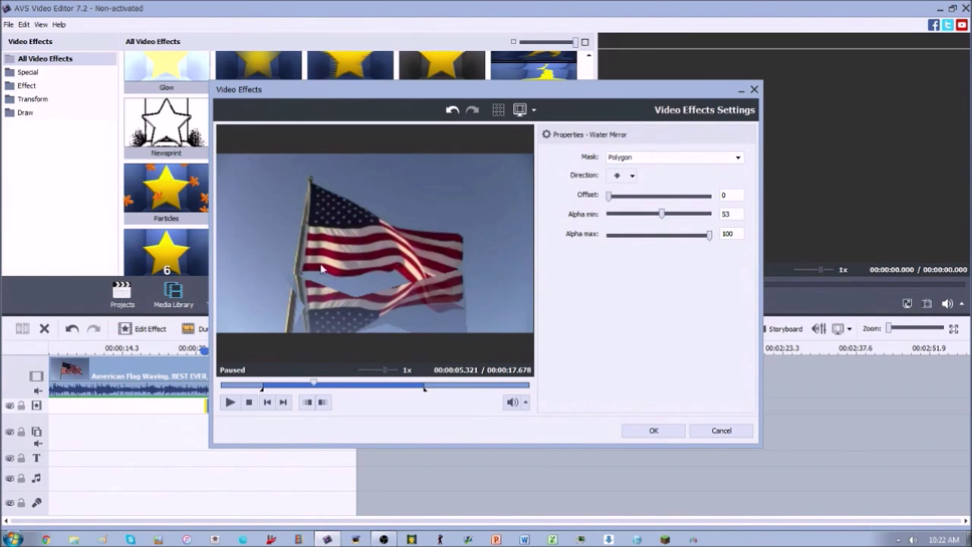
click(640, 157)
click(626, 172)
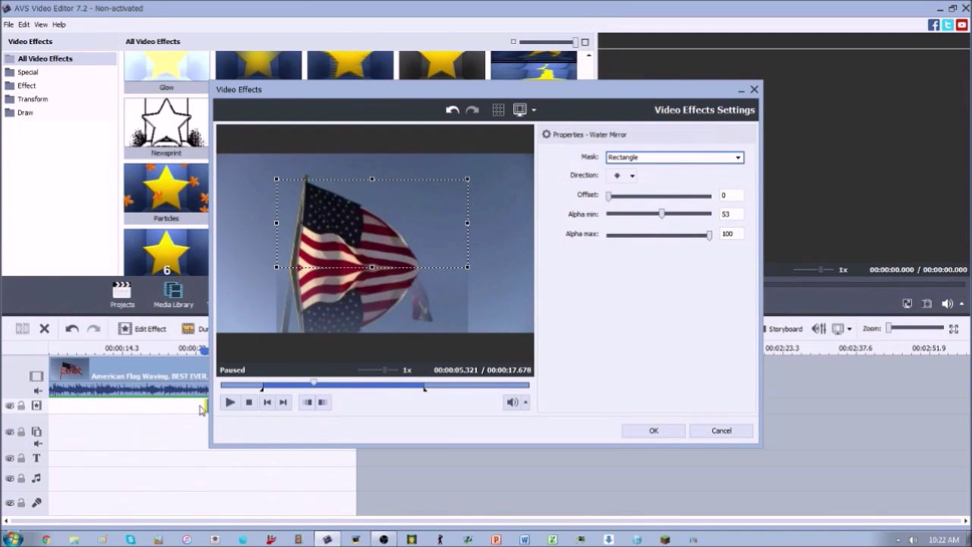
Step: Play the clip from the start to check the reflection, then confirm the Water Mirror settings with OK
click(248, 402)
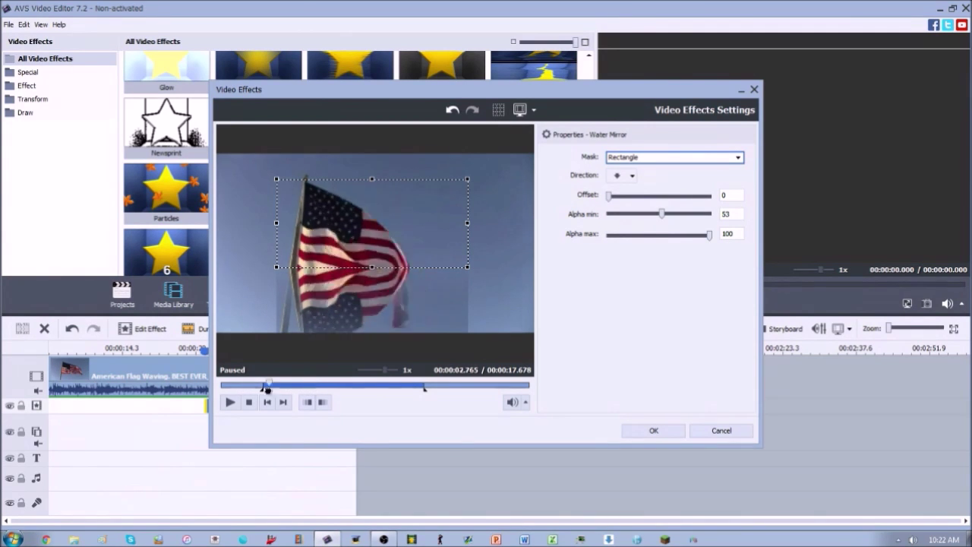
click(231, 409)
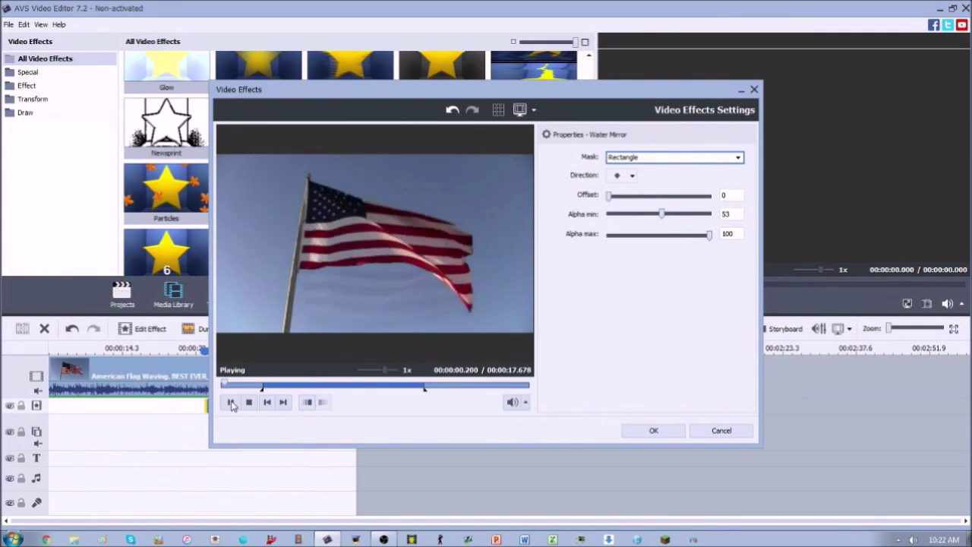
click(419, 385)
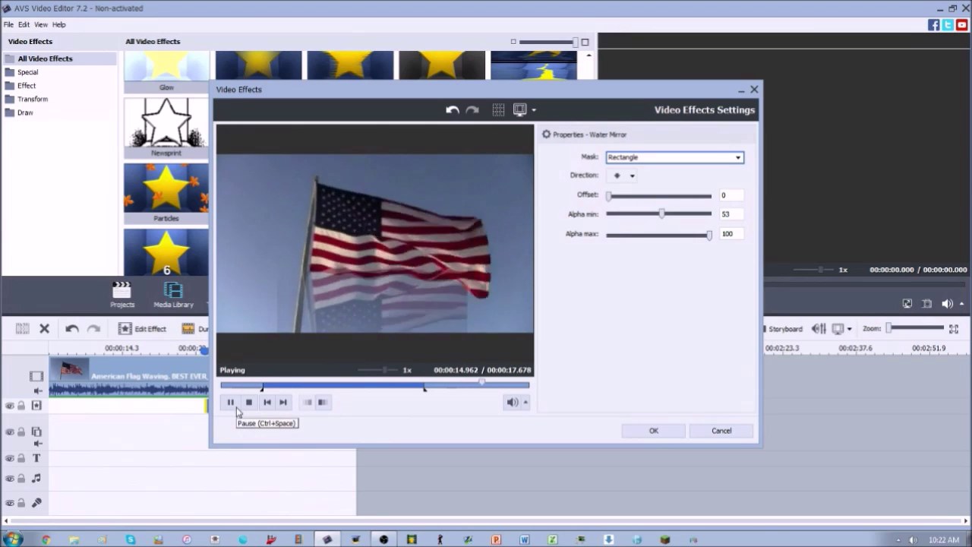
click(231, 402)
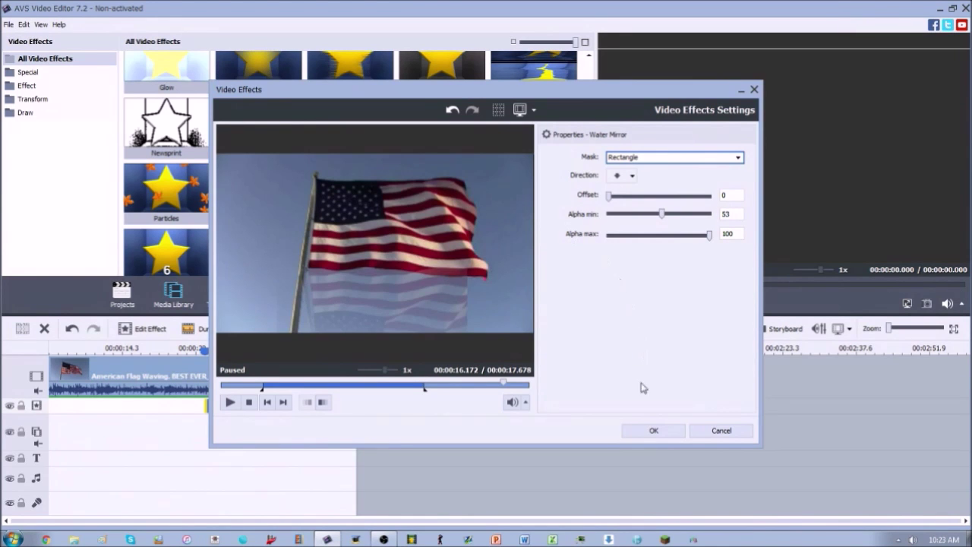
click(656, 431)
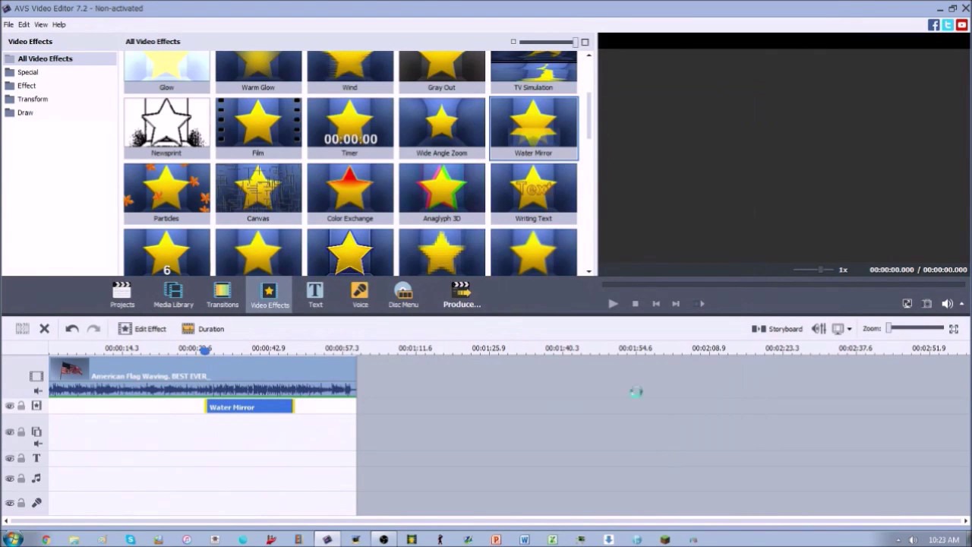